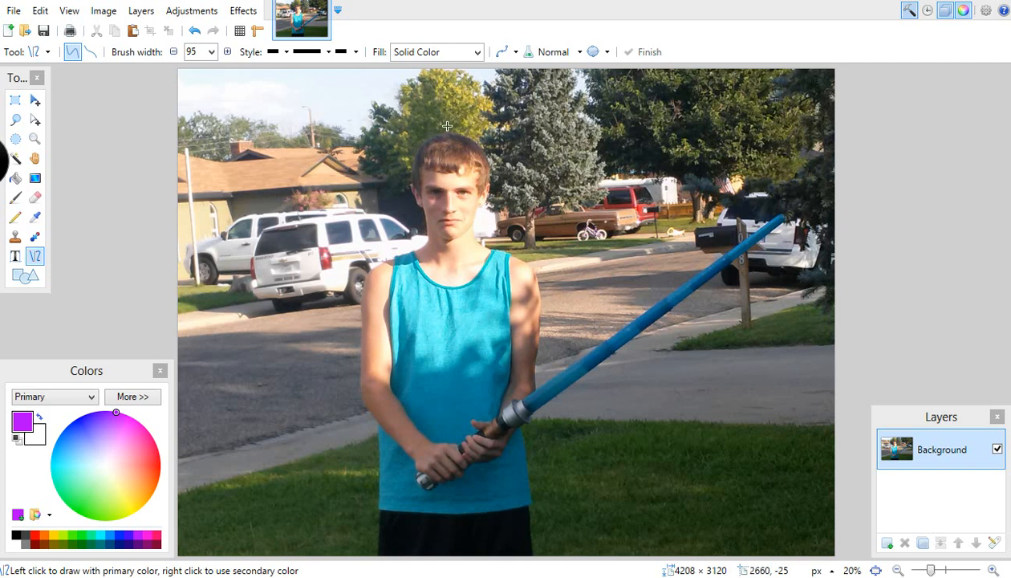
# Add a new layer and draw a 95-wide purple straight line about 2050 px long over the blue saber blade.
pyautogui.click(887, 545)
pyautogui.click(887, 544)
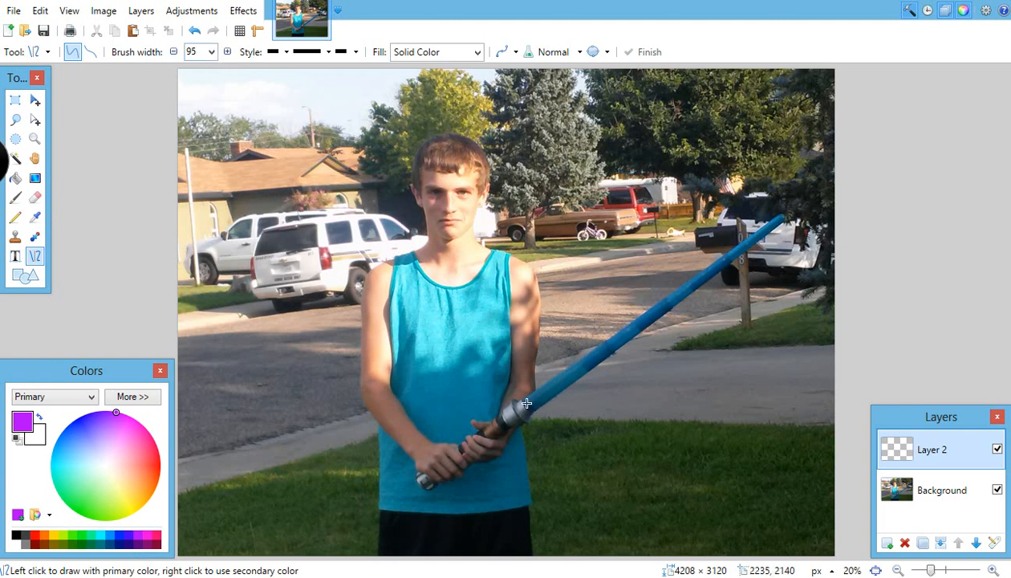
pyautogui.moveTo(525, 405); pyautogui.dragTo(784, 217)
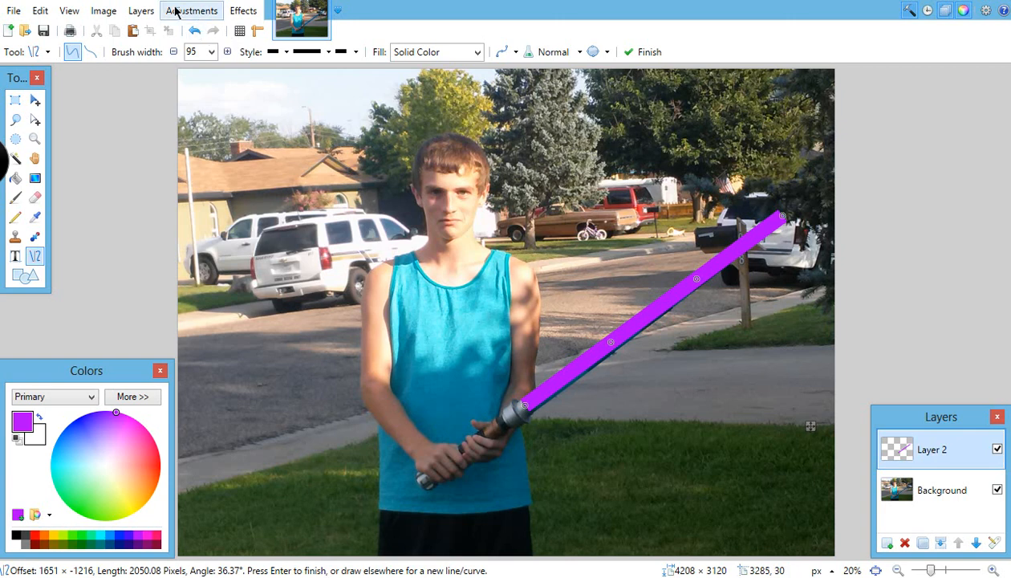
# Apply a Gaussian Blur with radius 80 to the purple blade line.
pyautogui.click(233, 11)
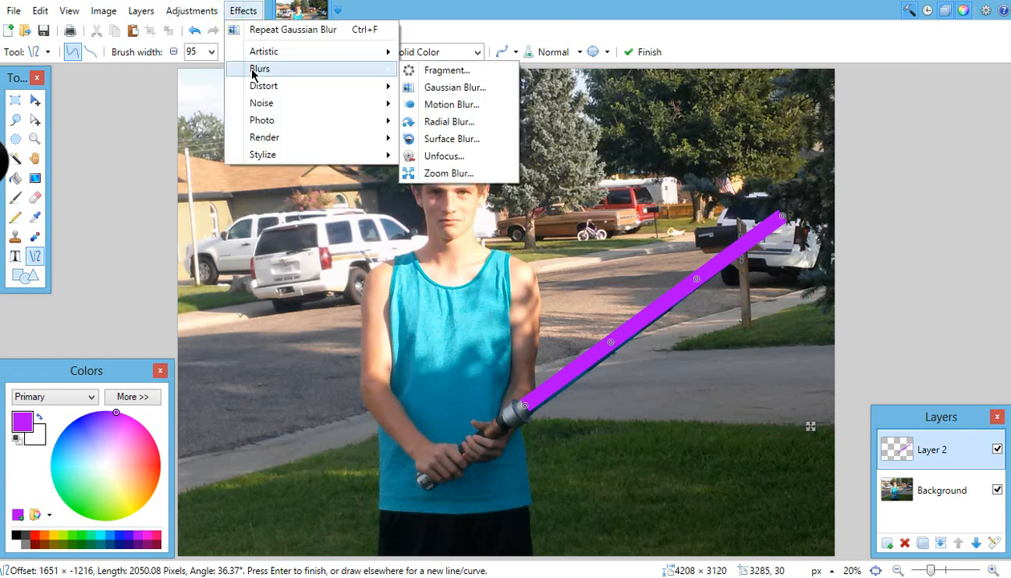
pyautogui.moveTo(370, 83)
pyautogui.moveTo(394, 69)
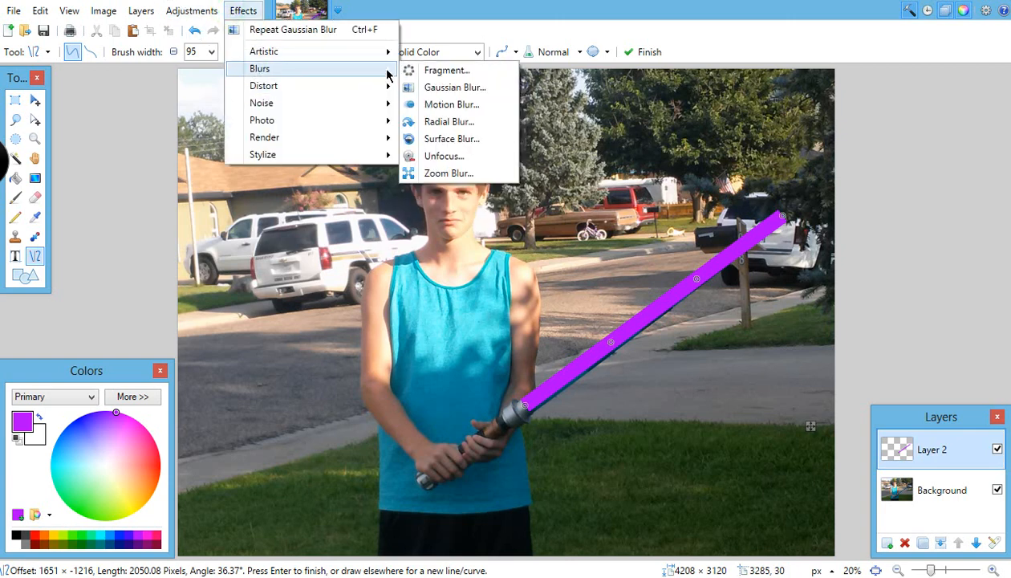
pyautogui.click(452, 90)
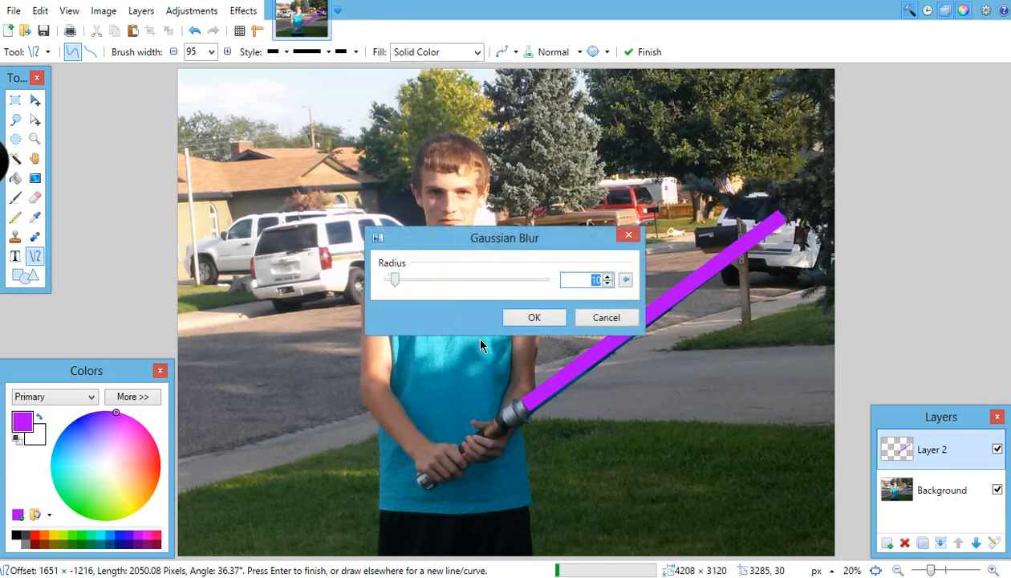
pyautogui.moveTo(443, 286); pyautogui.dragTo(451, 279)
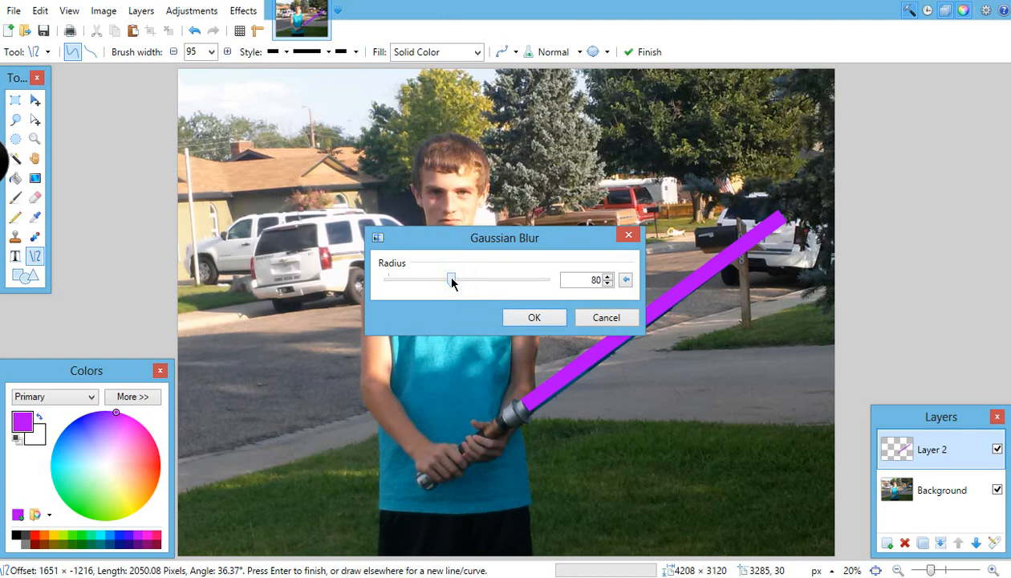
pyautogui.click(522, 320)
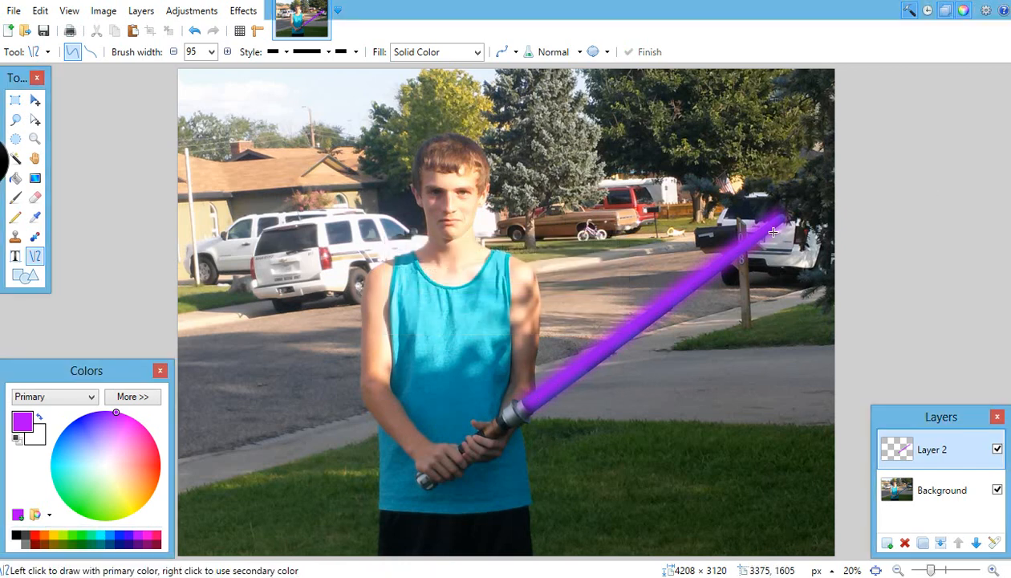
# Add another layer and draw a purple line about 2083 px long with brush width 90 over the blade, nudging it into alignment.
pyautogui.click(887, 544)
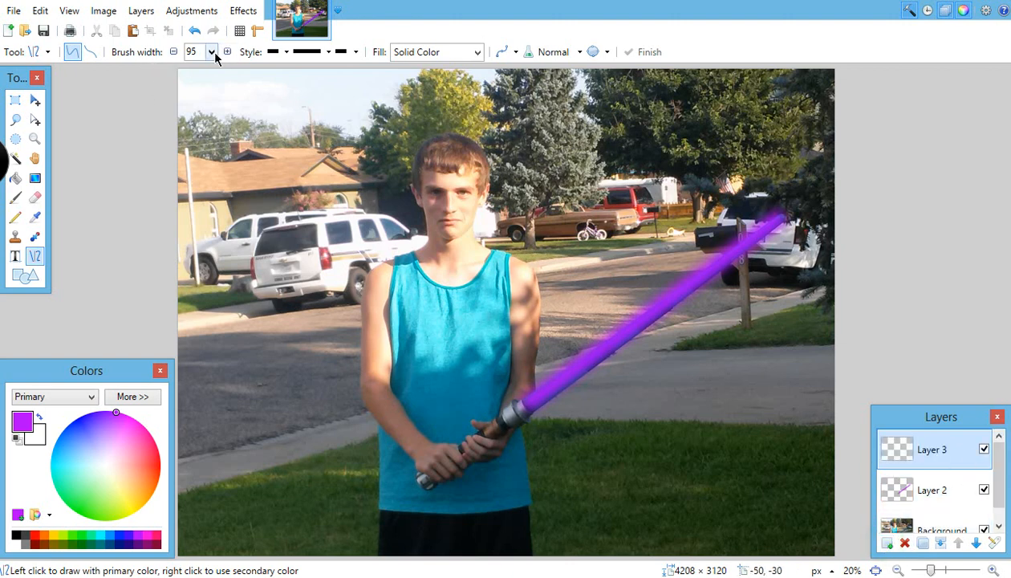
pyautogui.click(212, 52)
pyautogui.click(194, 192)
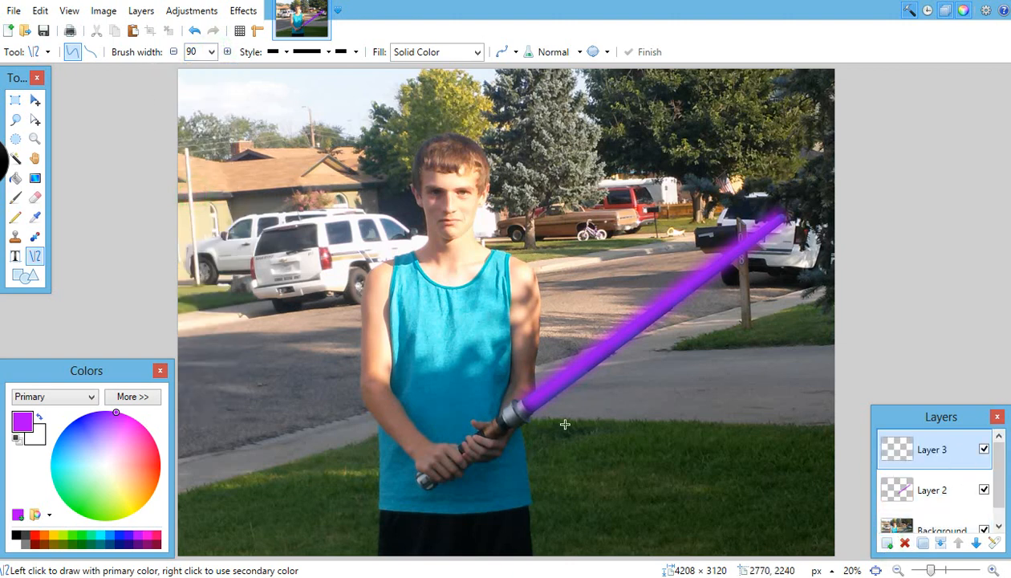
pyautogui.moveTo(528, 406); pyautogui.dragTo(786, 216)
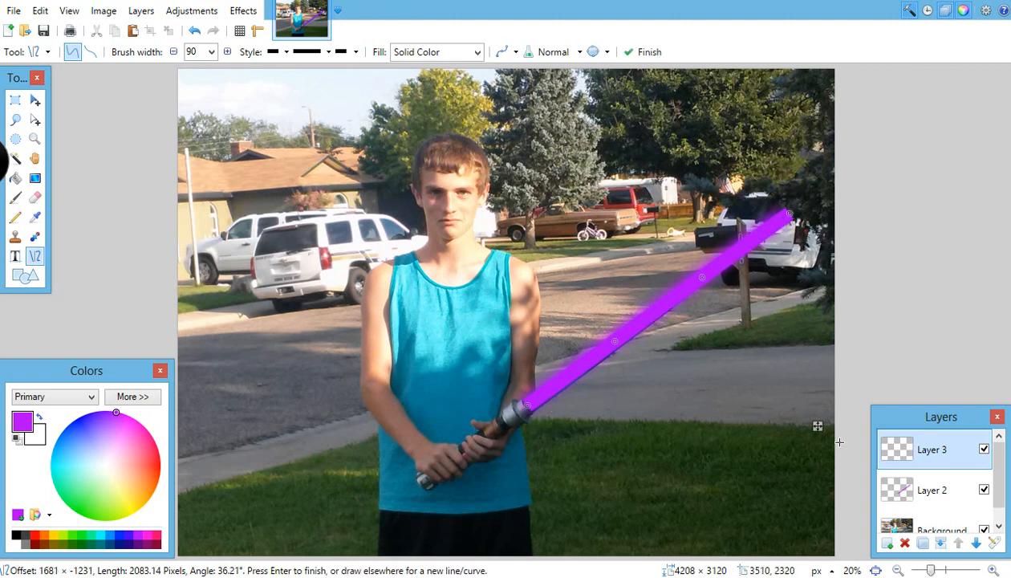
pyautogui.press('Return')
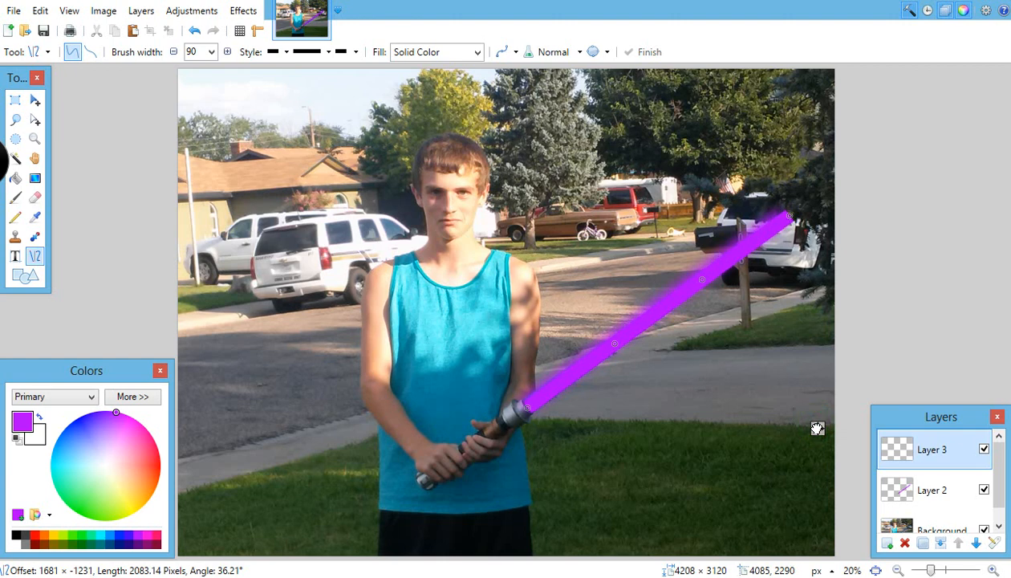
pyautogui.click(817, 428)
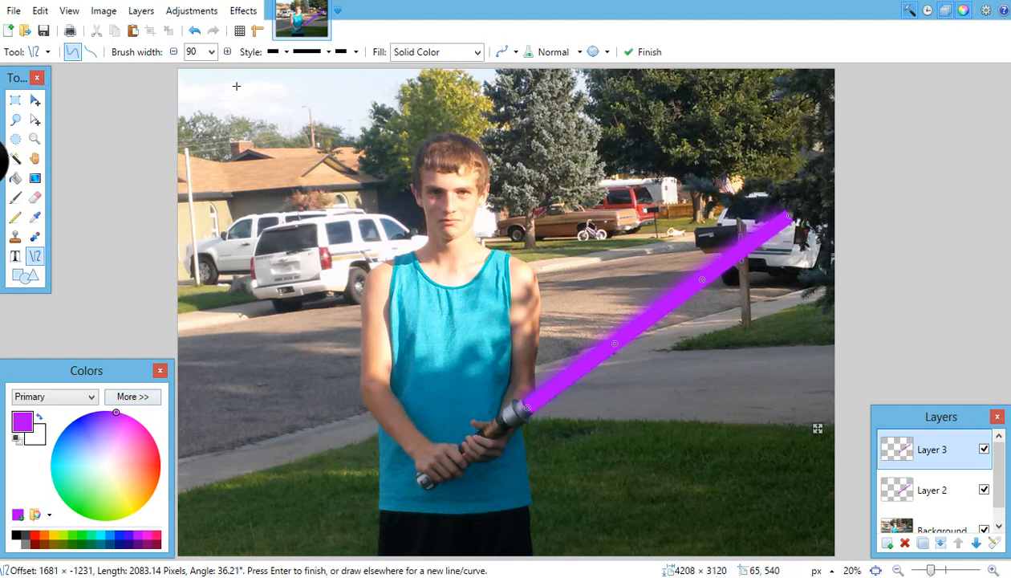
# Apply a Gaussian Blur with radius 90 to the second purple line.
pyautogui.click(244, 11)
pyautogui.moveTo(269, 69)
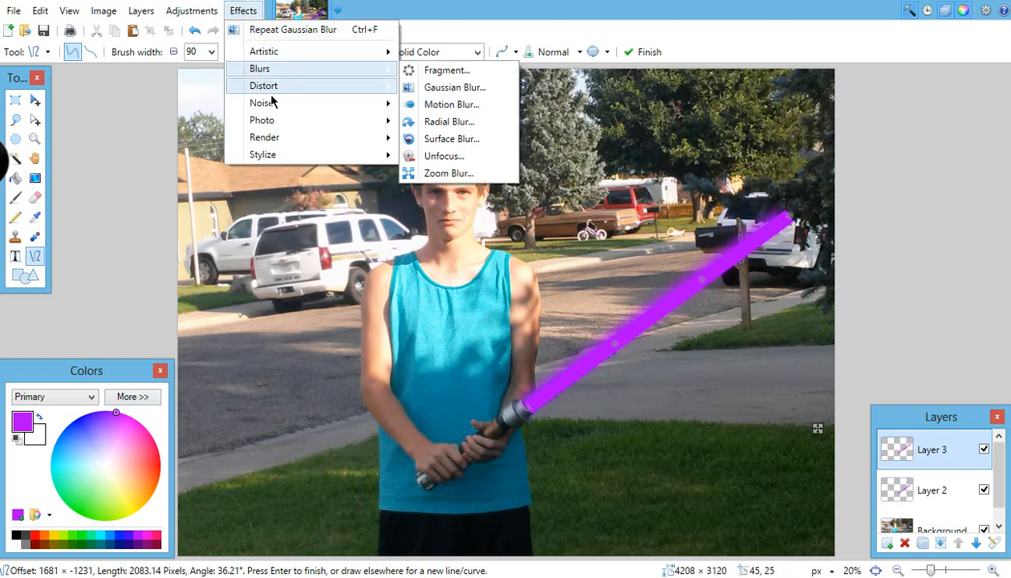
pyautogui.click(445, 89)
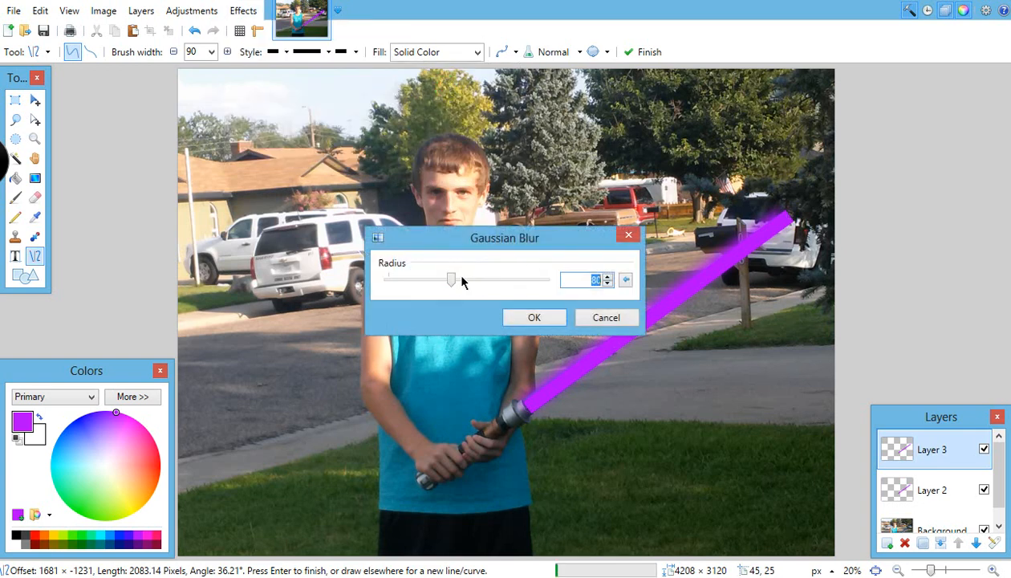
pyautogui.click(469, 279)
pyautogui.click(524, 317)
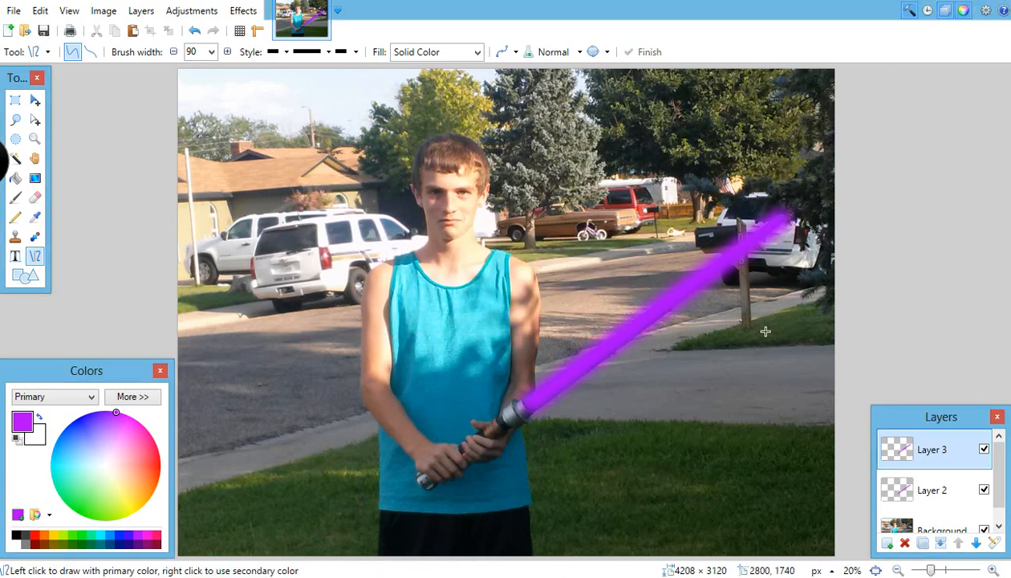
# Add a layer above the two blurred purple lines and set the brush width to 80.
pyautogui.click(887, 545)
pyautogui.click(212, 51)
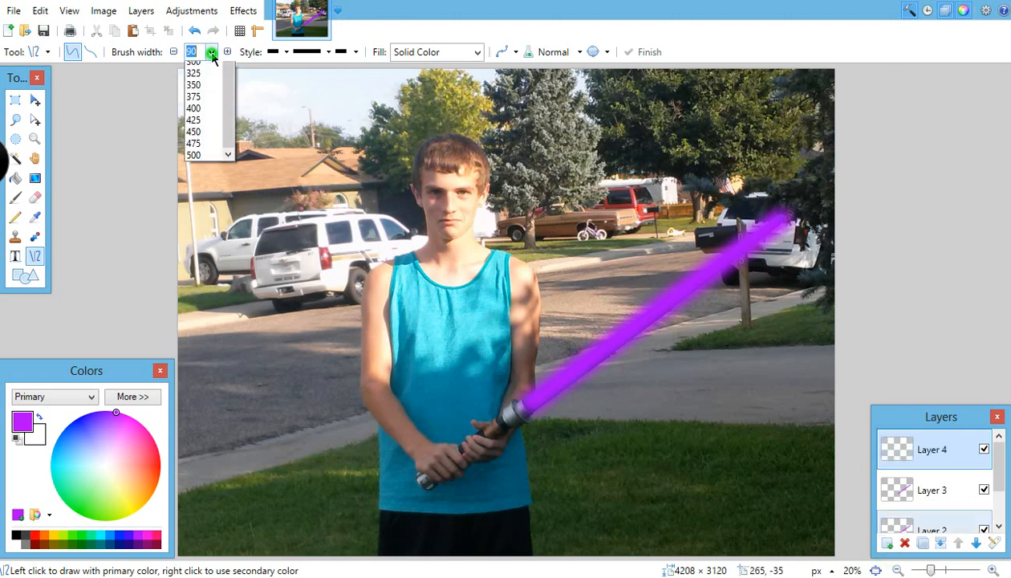
pyautogui.click(205, 173)
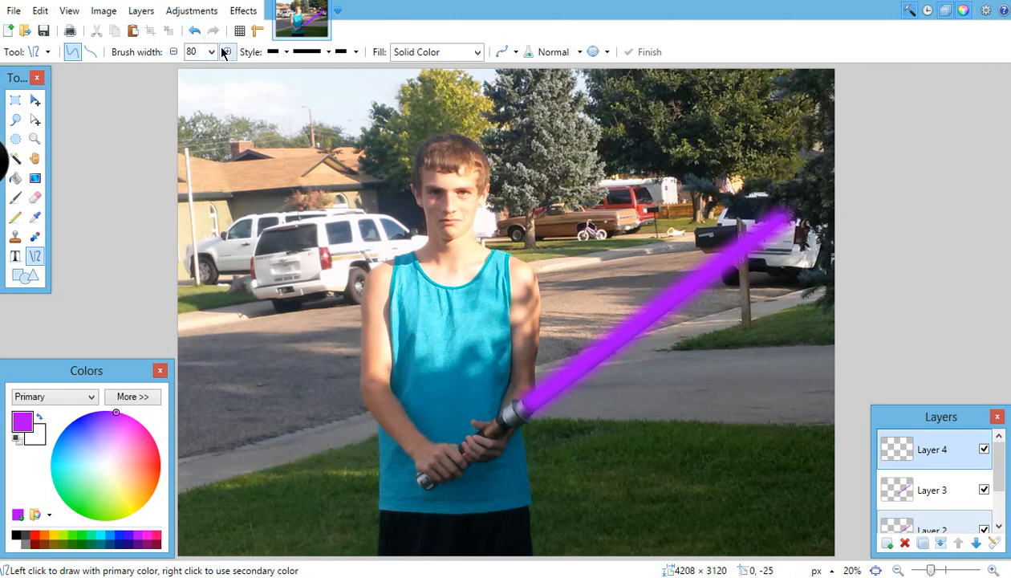
pyautogui.click(236, 12)
pyautogui.moveTo(316, 70)
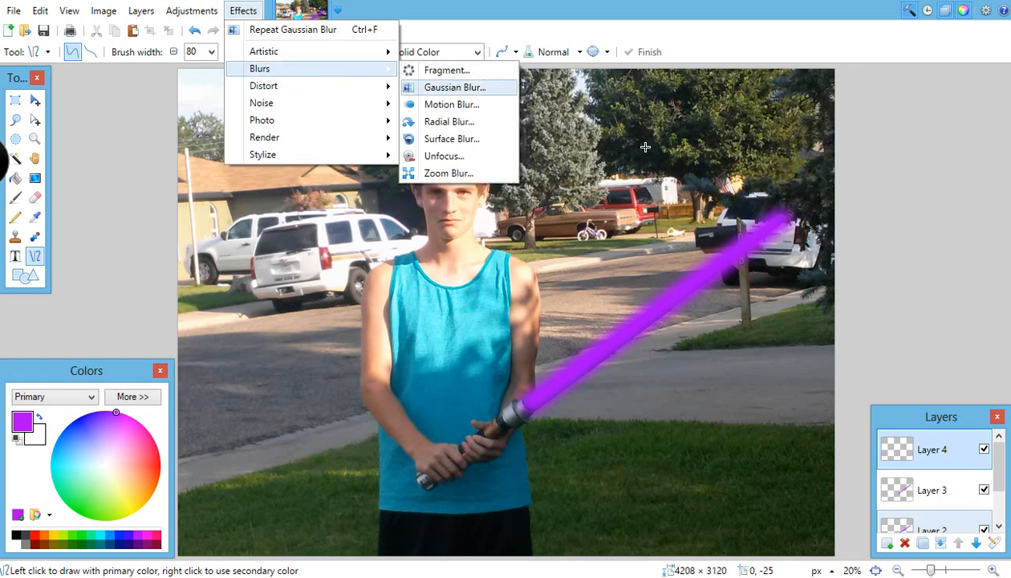
pyautogui.click(748, 112)
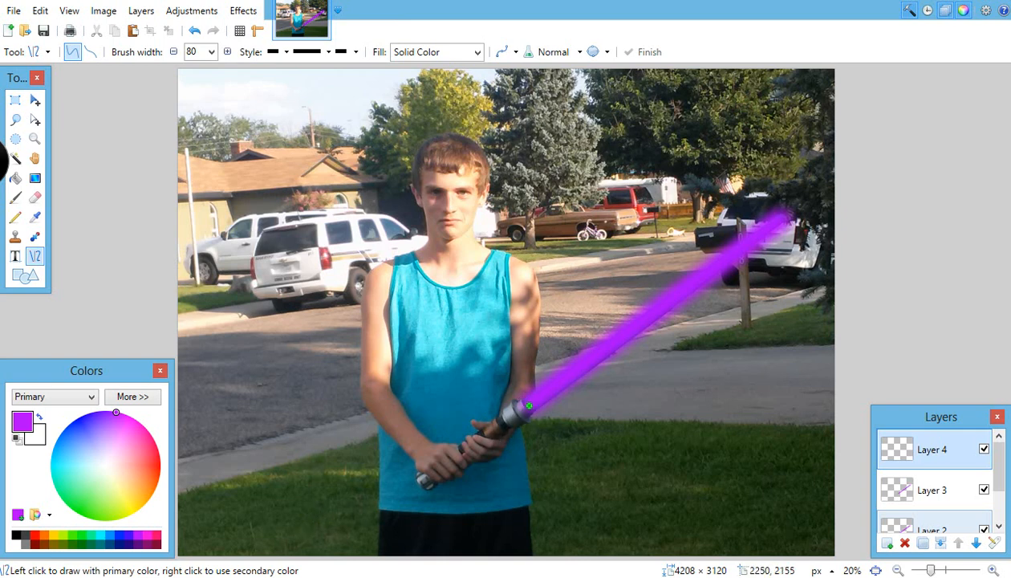
# Draw a third purple line about 2018 px long over the blade and apply a Gaussian Blur with radius 60 to it.
pyautogui.moveTo(529, 406); pyautogui.dragTo(785, 218)
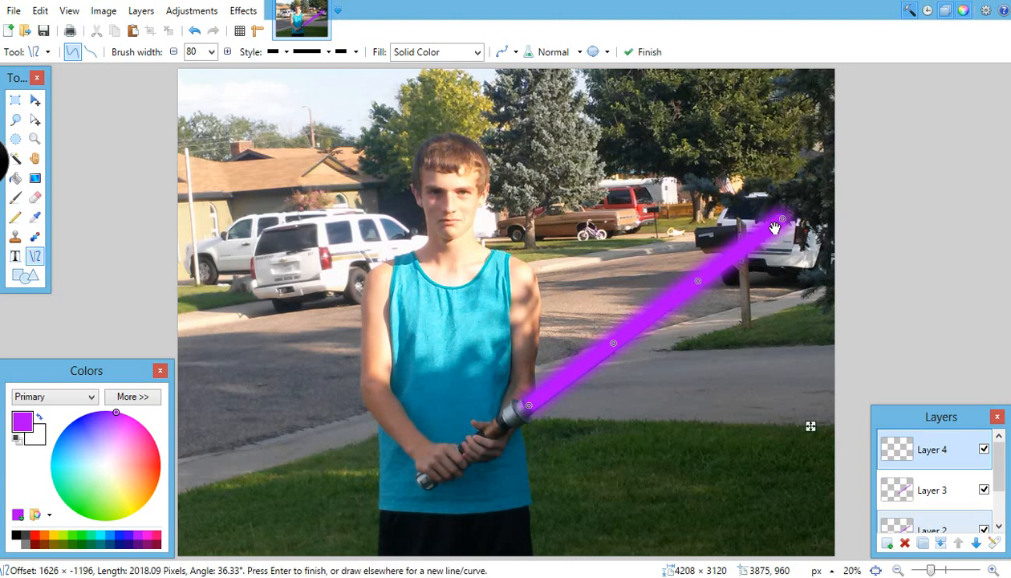
pyautogui.click(250, 10)
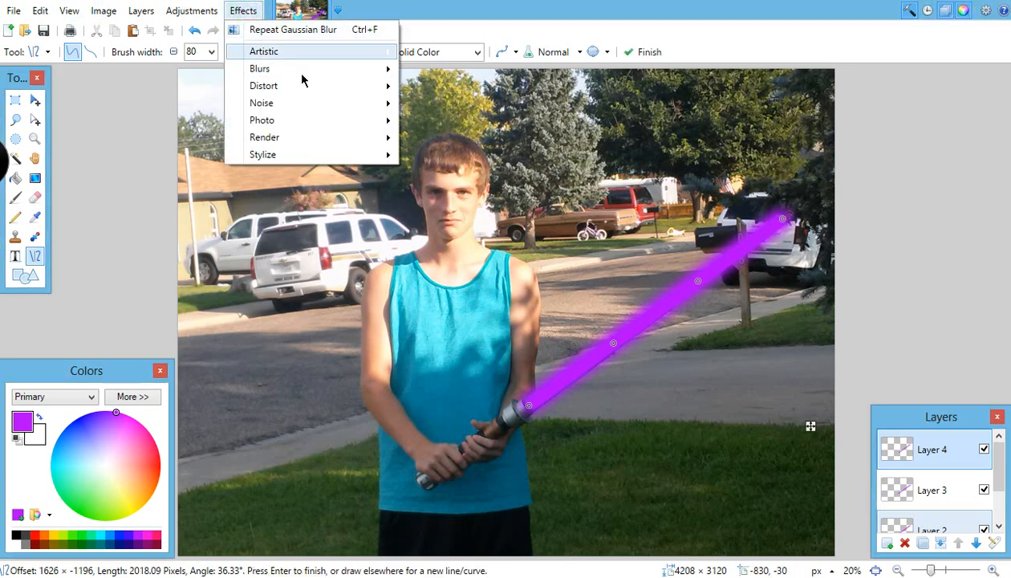
pyautogui.moveTo(303, 75)
pyautogui.click(417, 87)
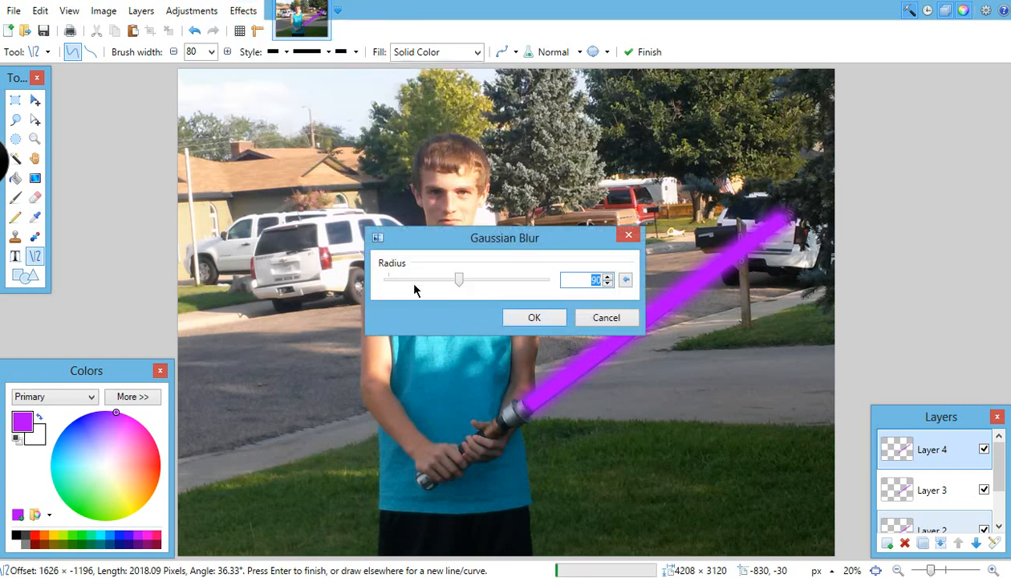
pyautogui.click(411, 280)
pyautogui.click(412, 281)
pyautogui.click(412, 281)
pyautogui.click(423, 280)
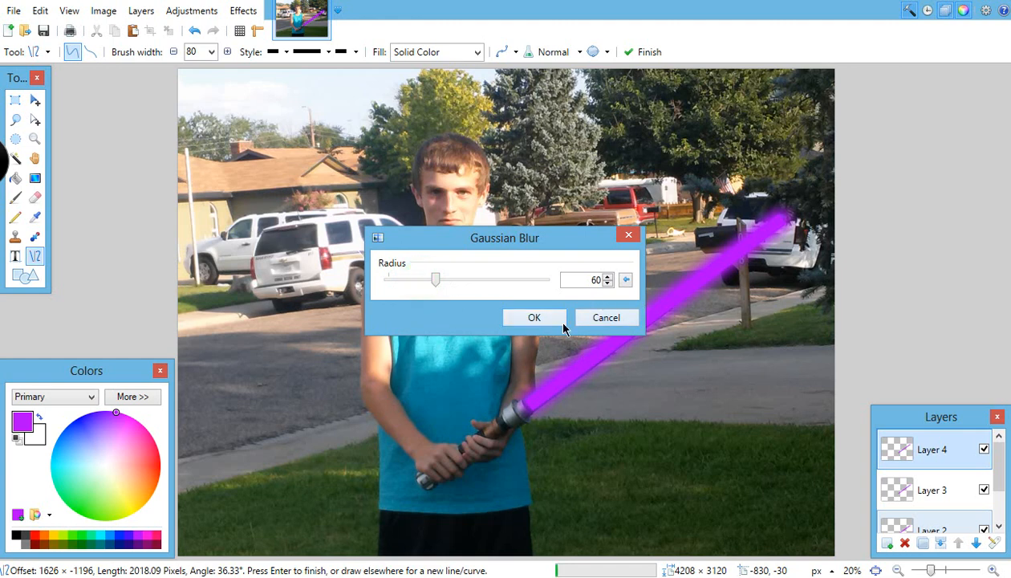
pyautogui.click(537, 316)
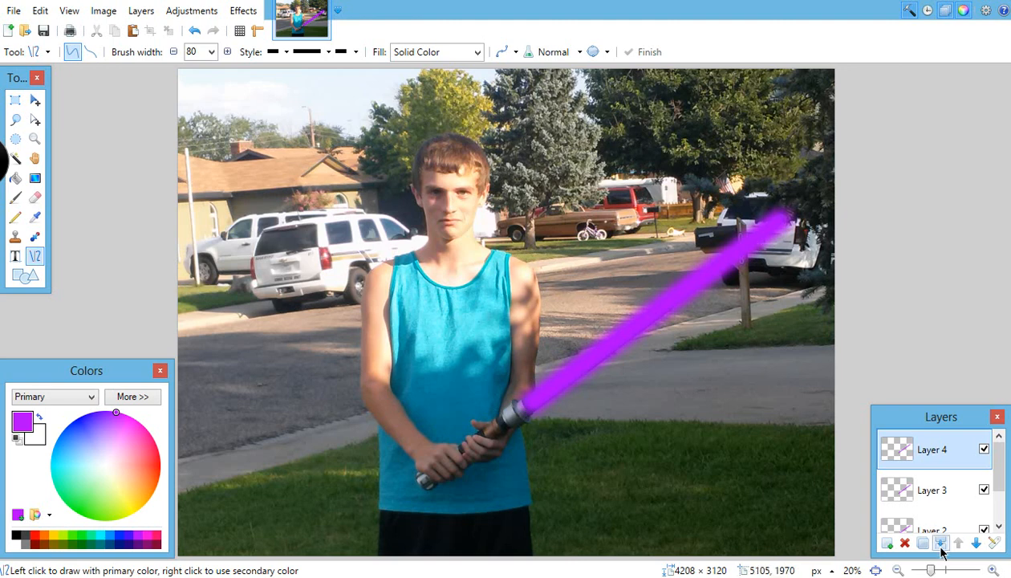
# Add a layer, make white the primary color, and draw a line about 2013 px long with brush width 70 along the blade's center.
pyautogui.click(886, 543)
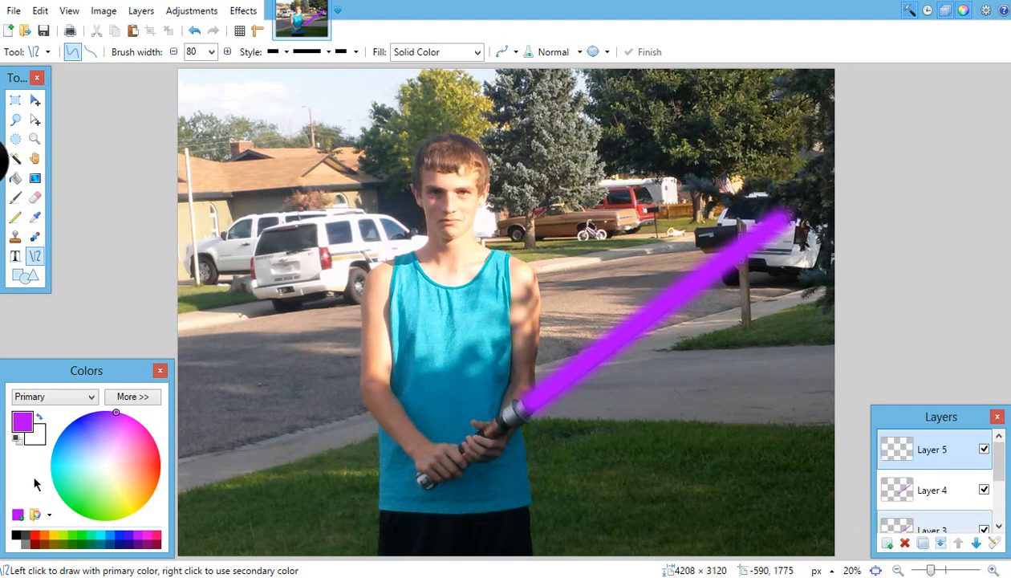
pyautogui.click(42, 418)
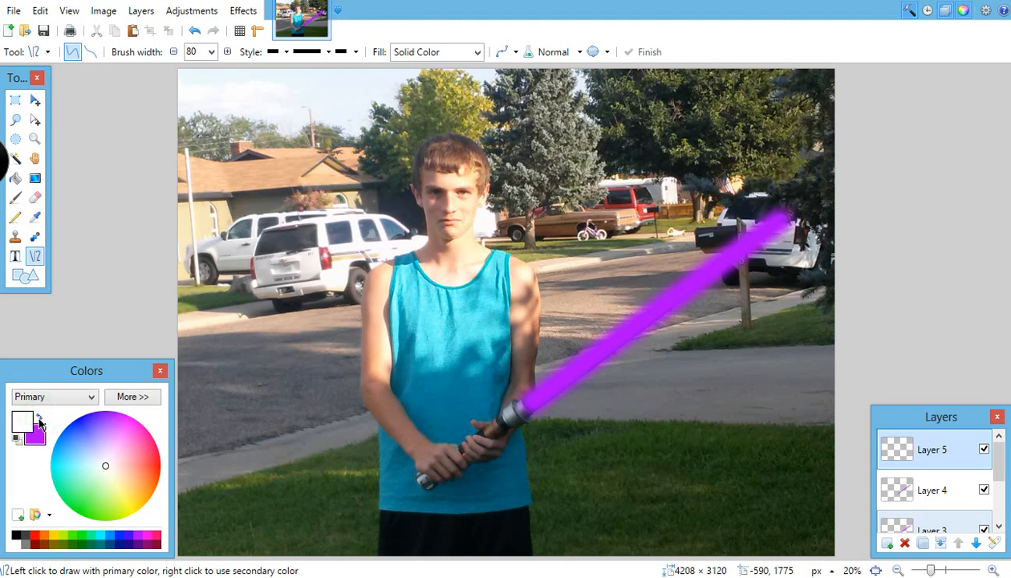
pyautogui.click(211, 51)
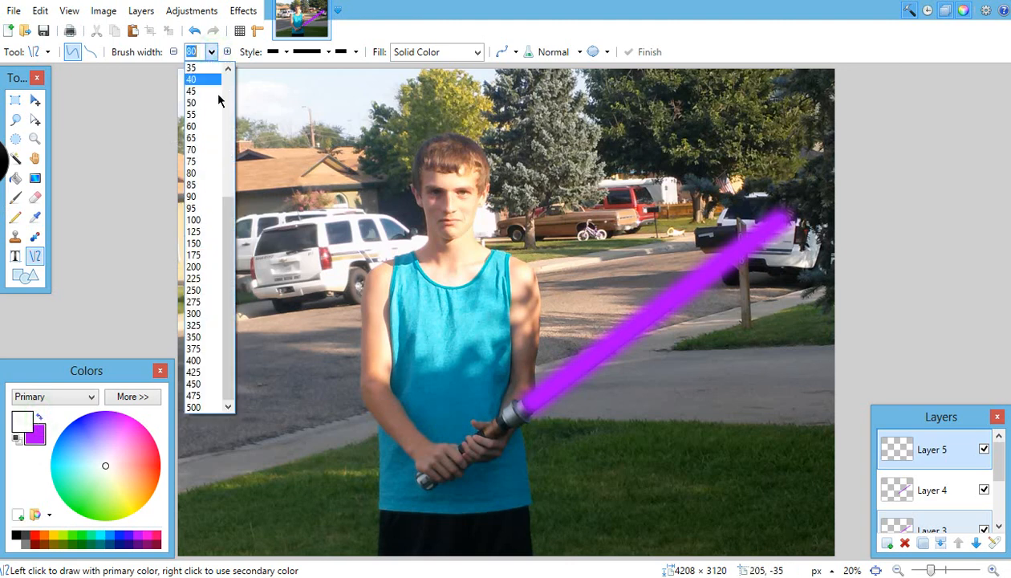
pyautogui.click(209, 150)
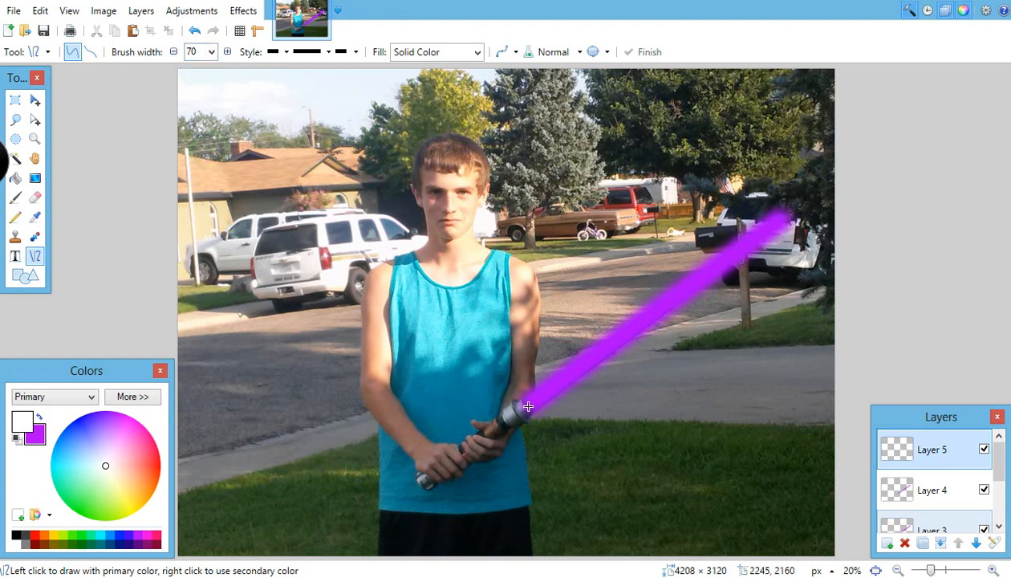
pyautogui.moveTo(528, 406)
pyautogui.mouseDown()
pyautogui.moveTo(654, 334)
pyautogui.moveTo(780, 220)
pyautogui.mouseUp()
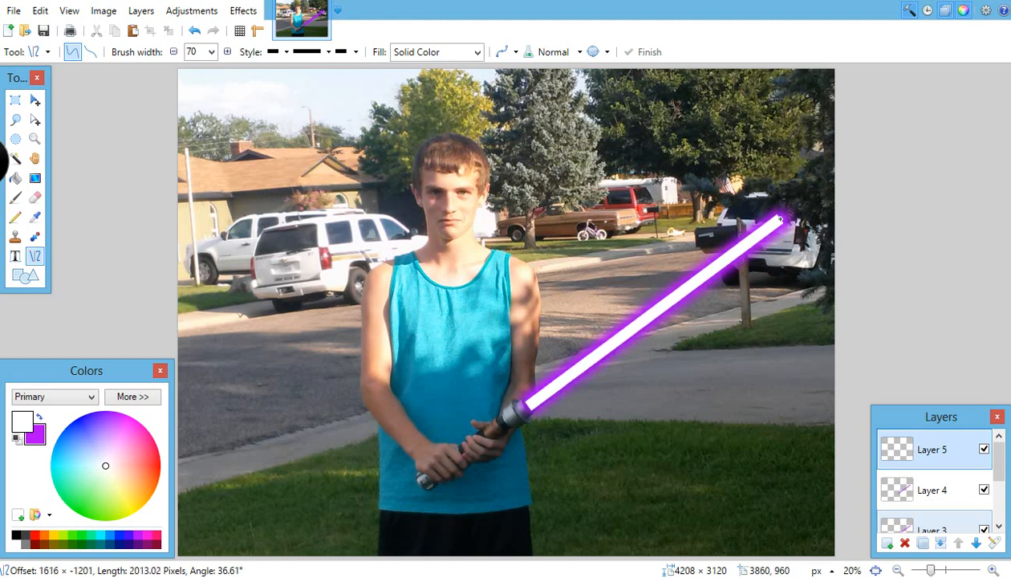
pyautogui.moveTo(780, 218); pyautogui.dragTo(780, 218)
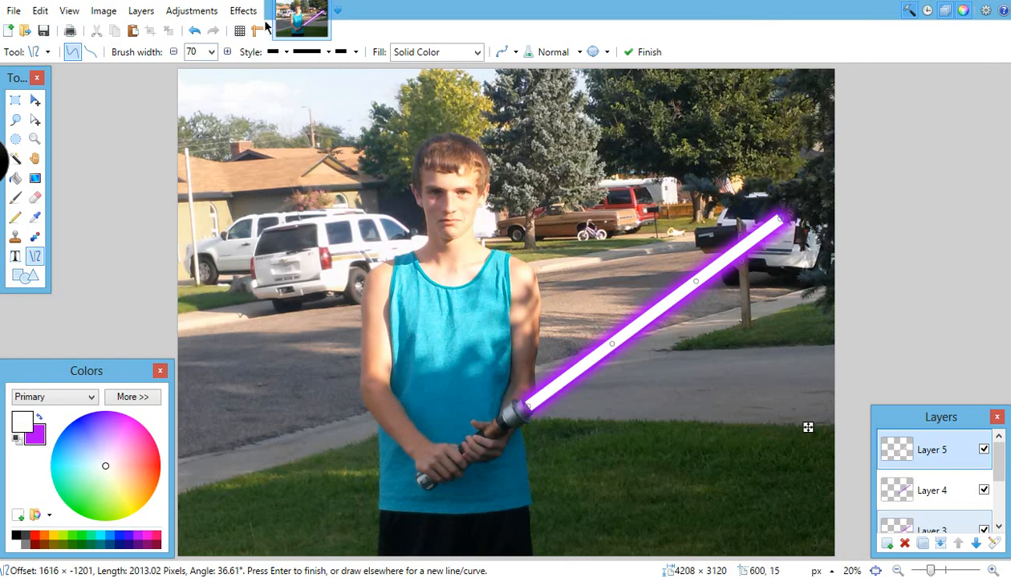
# Apply a Gaussian Blur with radius 50 to the white core line.
pyautogui.click(243, 10)
pyautogui.moveTo(301, 71)
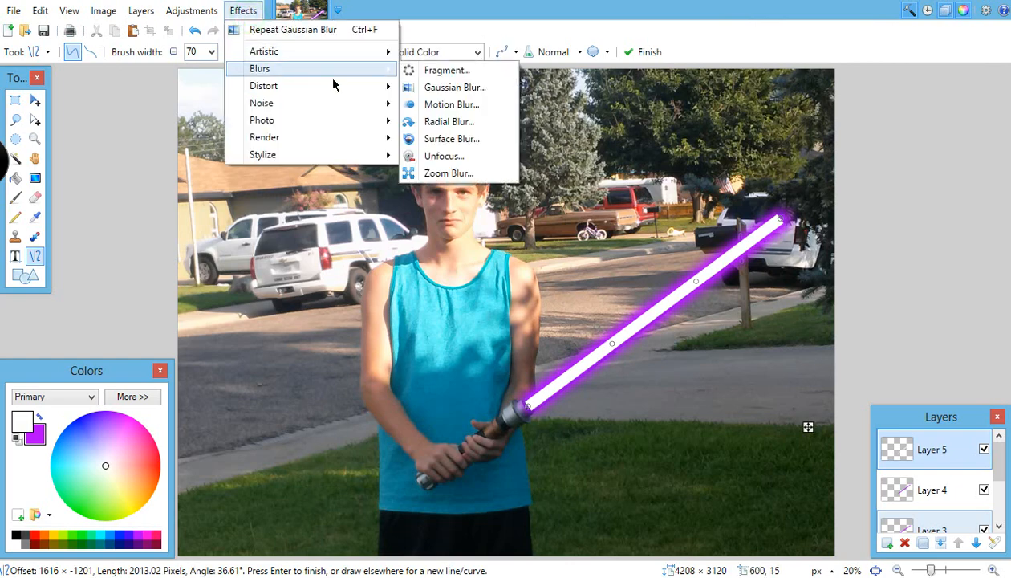
pyautogui.click(411, 89)
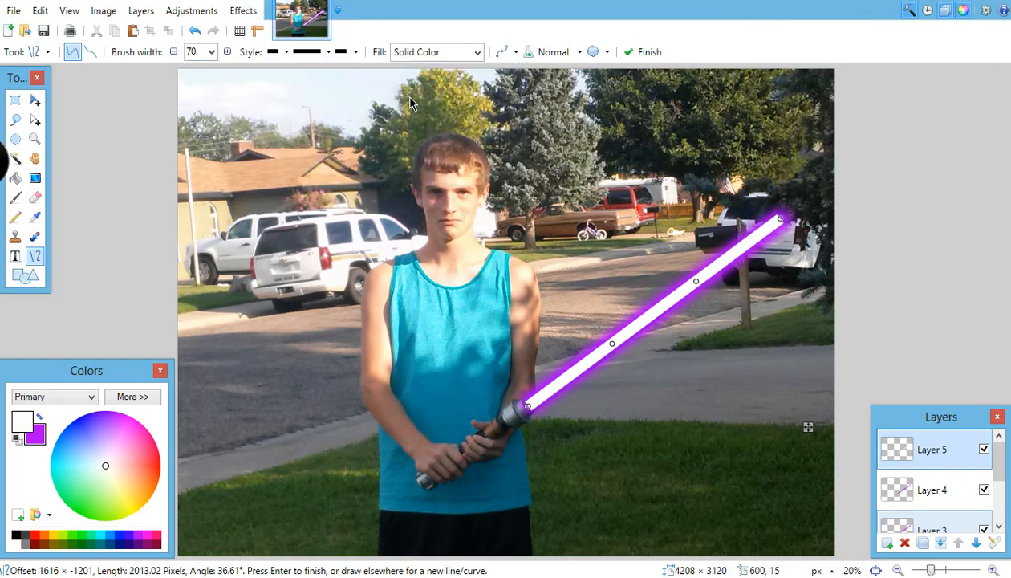
pyautogui.click(418, 280)
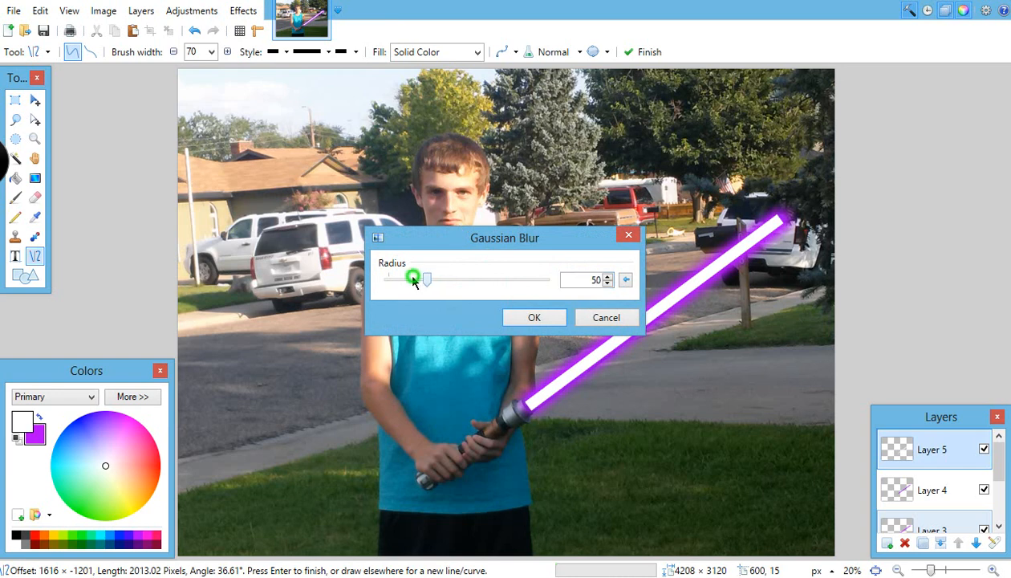
pyautogui.click(536, 318)
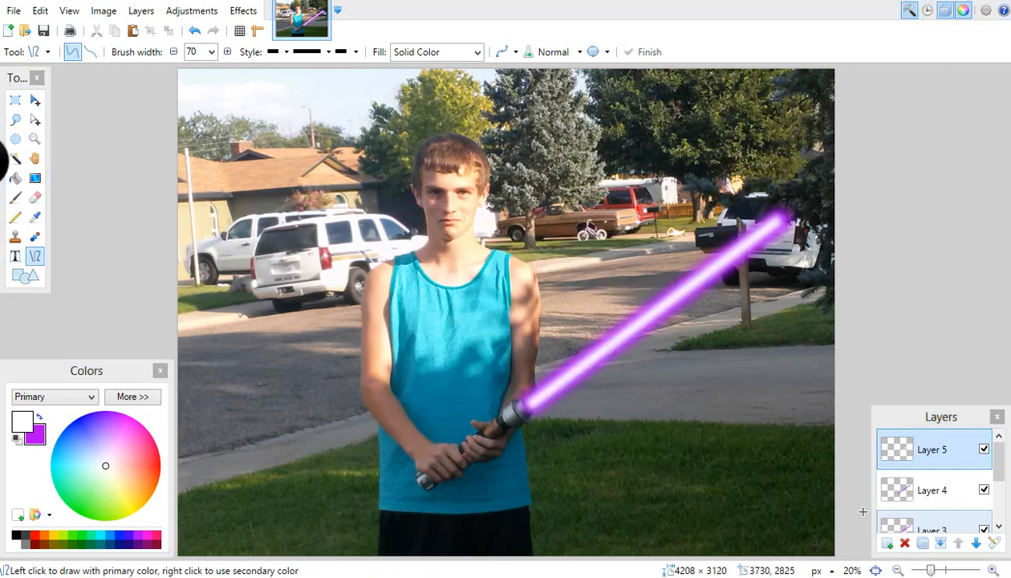
# Add a layer above the blurred white core line and set the brush width to 65.
pyautogui.click(884, 544)
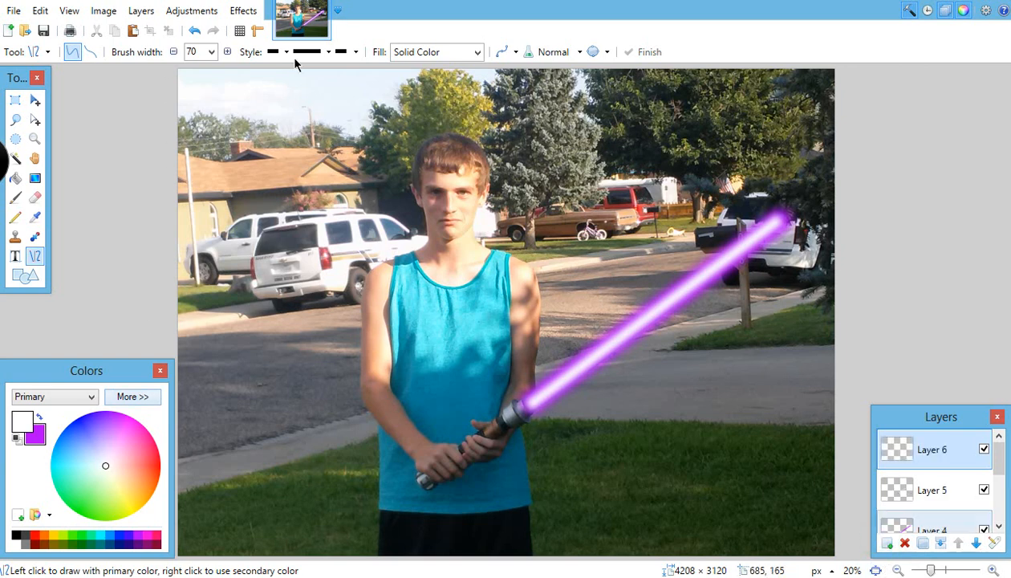
pyautogui.click(211, 51)
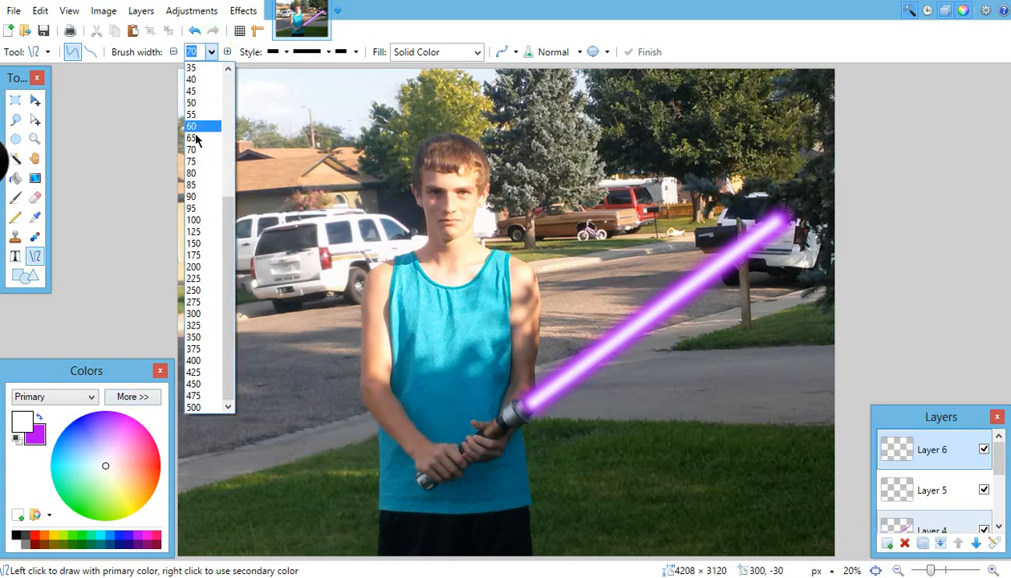
pyautogui.click(192, 126)
pyautogui.click(212, 51)
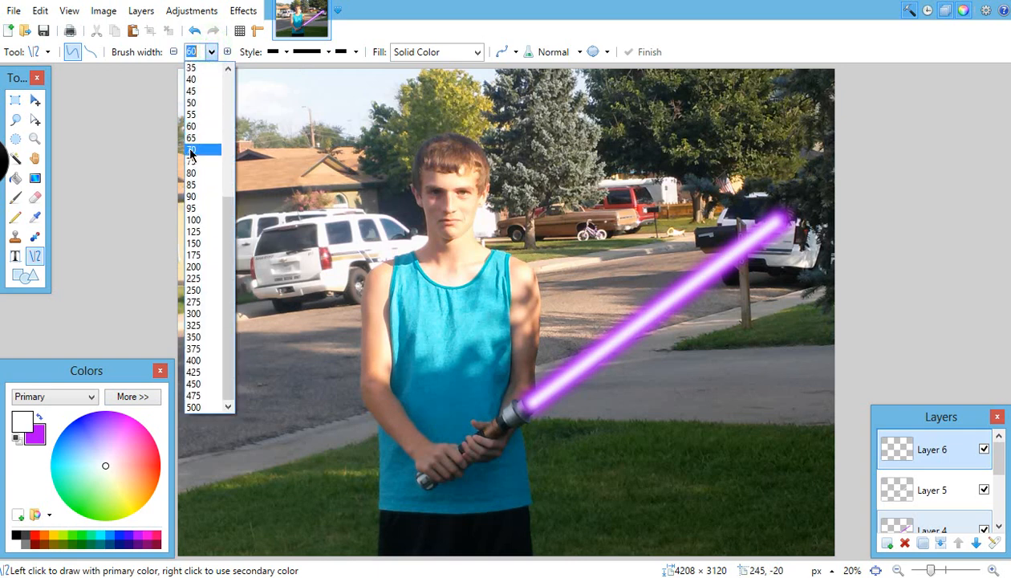
pyautogui.click(191, 138)
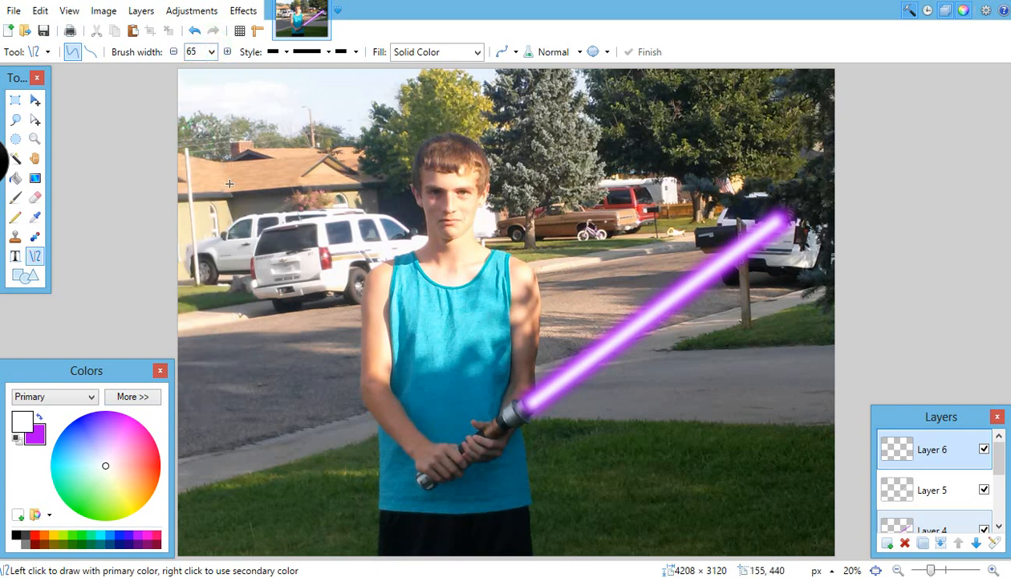
pyautogui.moveTo(328, 346); pyautogui.dragTo(366, 500)
pyautogui.moveTo(431, 478); pyautogui.dragTo(431, 478)
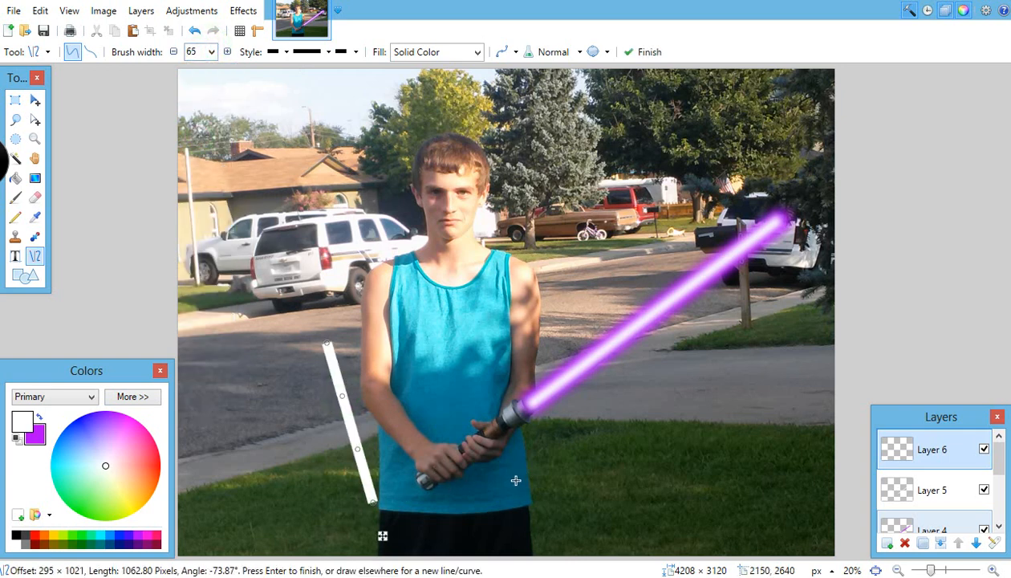
pyautogui.hotkey('ctrl', 'z')
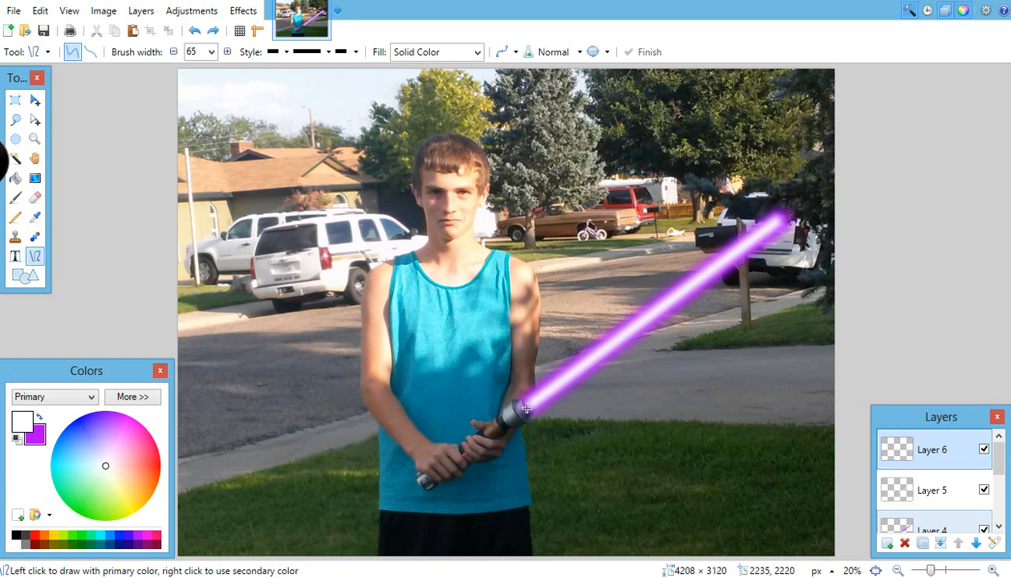
# Draw a second white line about 2048 px long along the blade's center and apply a Gaussian Blur with a lowered radius to it.
pyautogui.moveTo(527, 407); pyautogui.dragTo(786, 218)
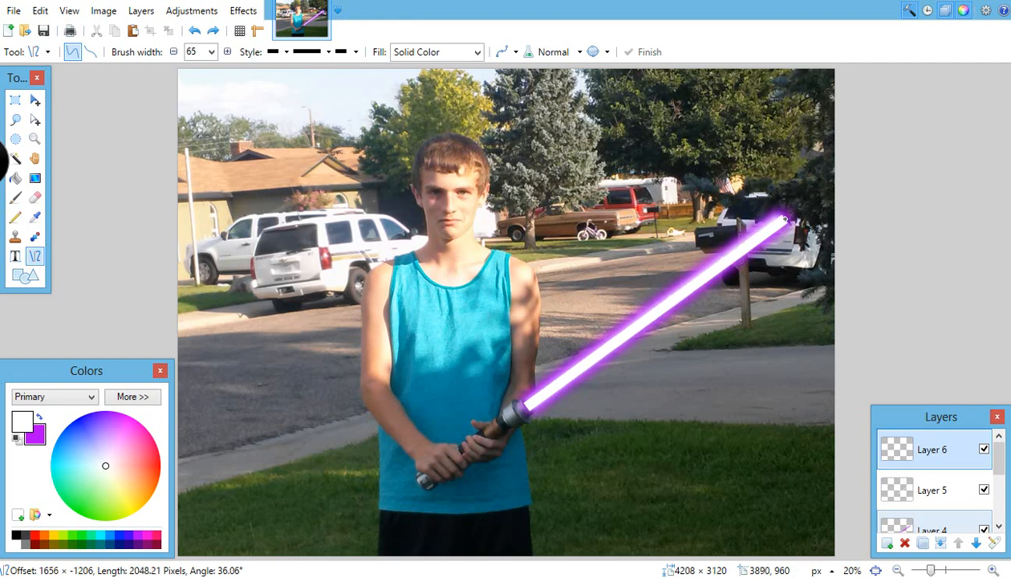
pyautogui.click(243, 10)
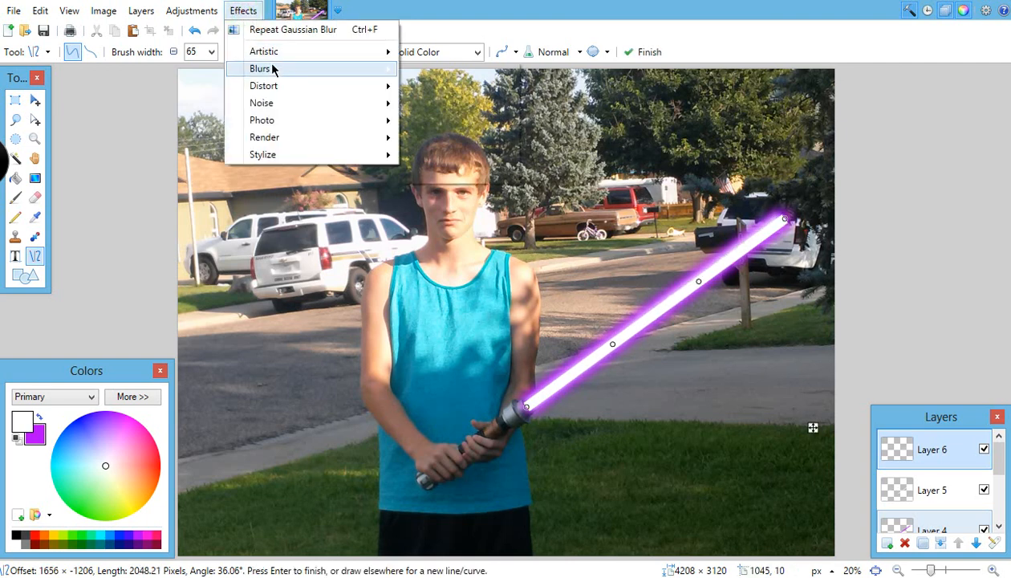
pyautogui.moveTo(368, 74)
pyautogui.click(424, 91)
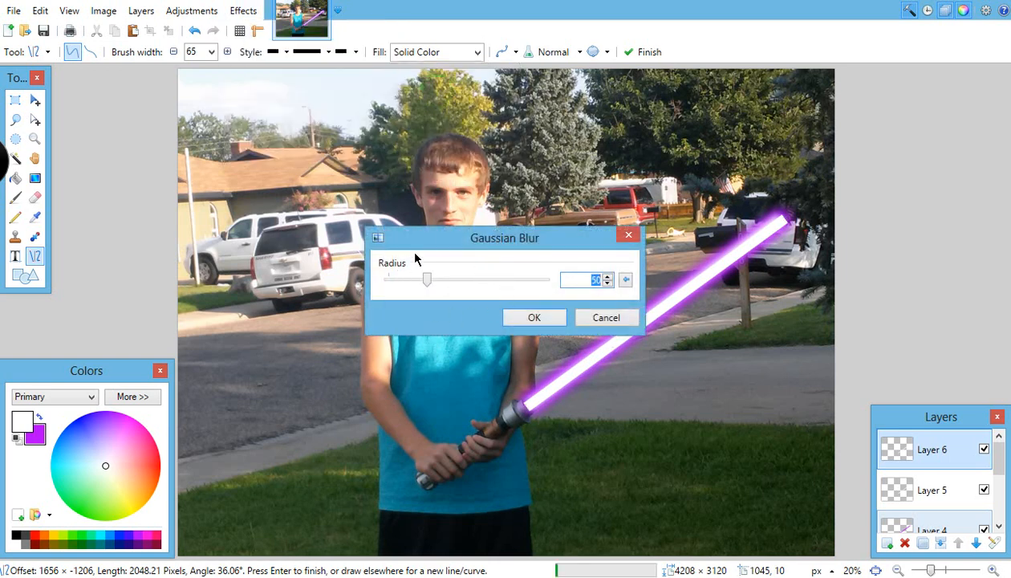
pyautogui.moveTo(424, 281)
pyautogui.mouseDown()
pyautogui.moveTo(406, 284)
pyautogui.moveTo(413, 289)
pyautogui.mouseUp()
pyautogui.click(606, 281)
pyautogui.click(607, 284)
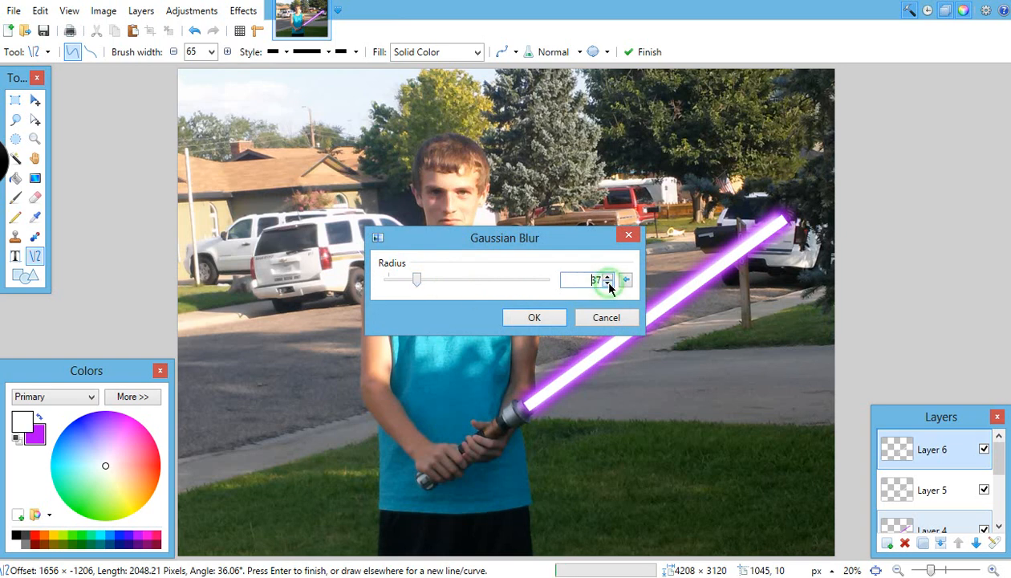
pyautogui.click(607, 284)
pyautogui.click(607, 284)
pyautogui.click(526, 317)
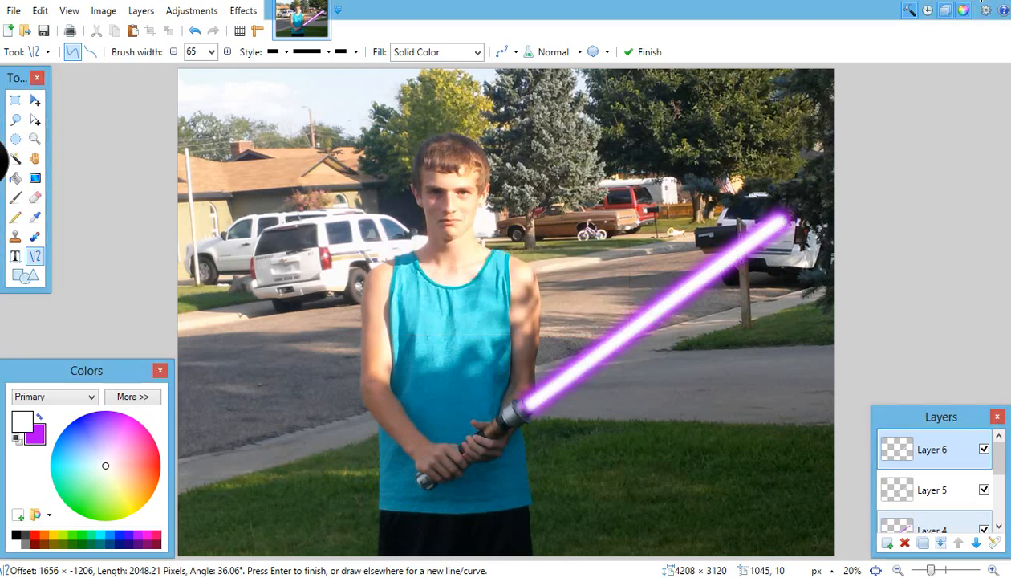
pyautogui.press('Return')
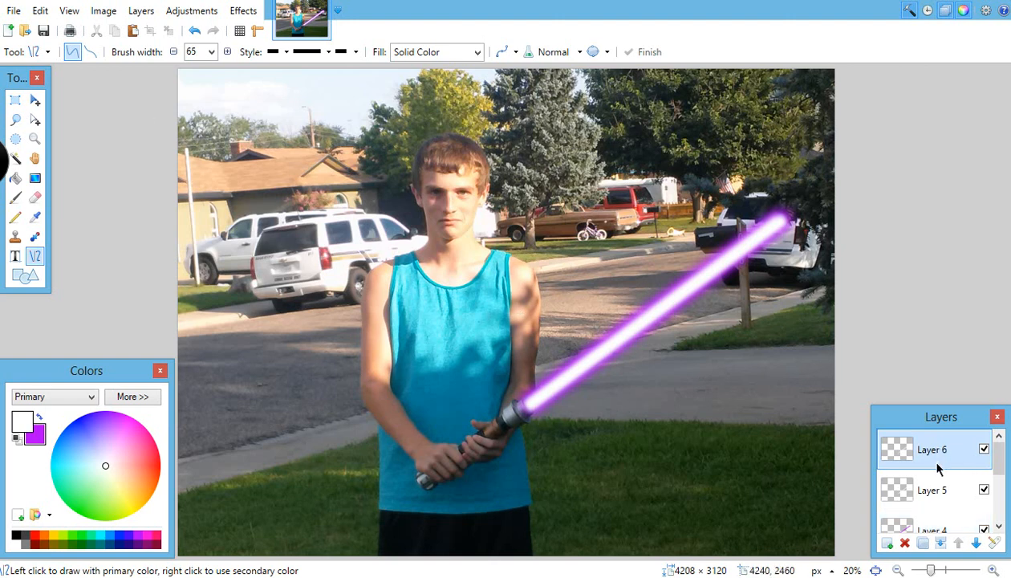
# Save the image as a JPEG named DJLIGHTSABER in the Downloads folder.
pyautogui.moveTo(998, 467); pyautogui.dragTo(998, 443)
pyautogui.click(14, 11)
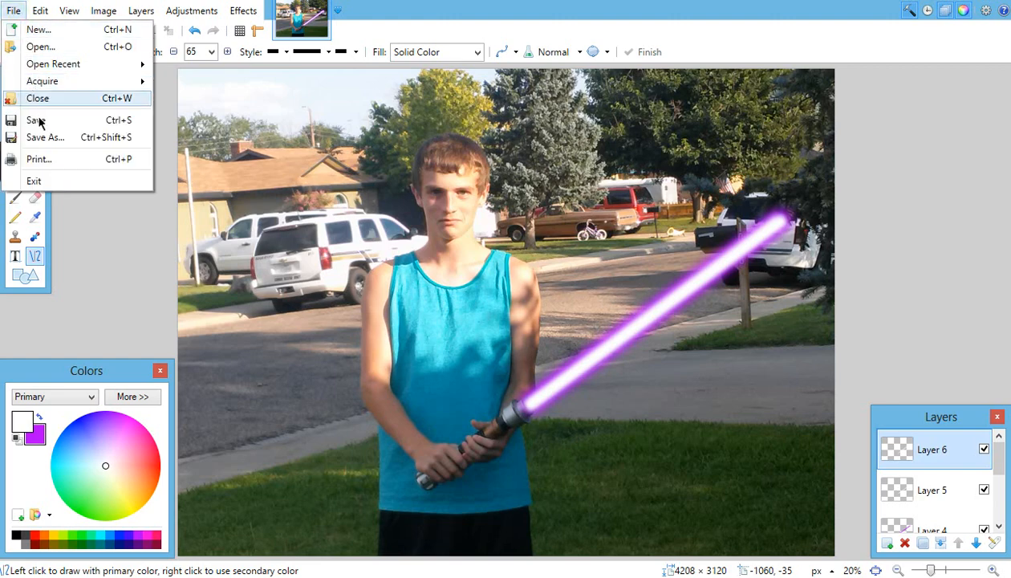
pyautogui.click(44, 141)
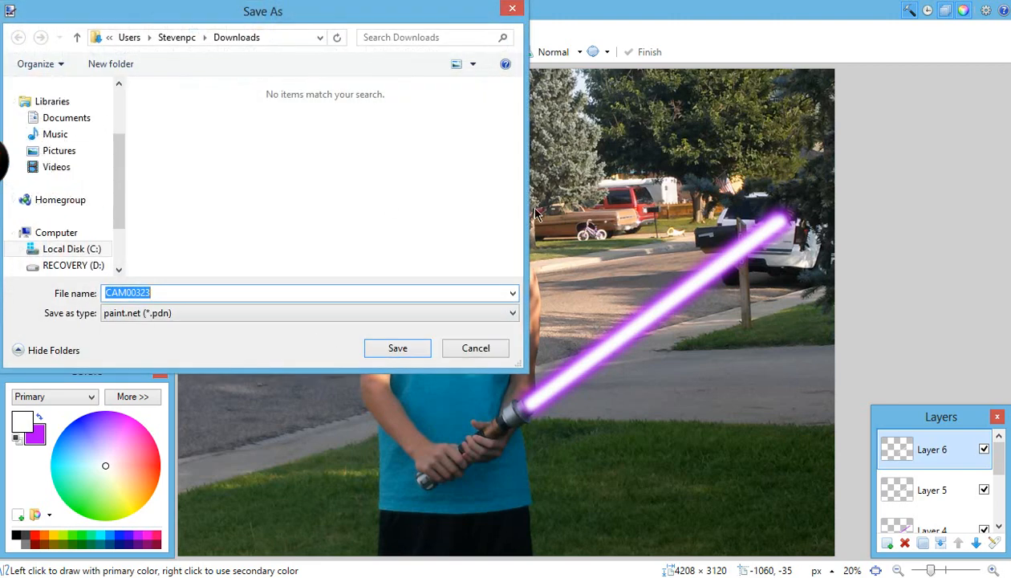
pyautogui.write('DJLIGHTSABER')
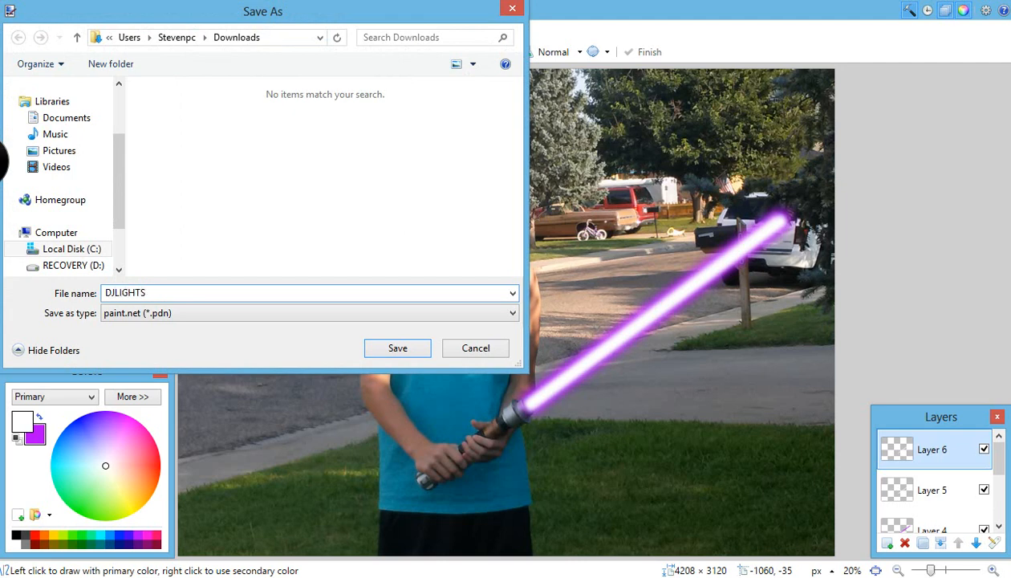
pyautogui.click(322, 318)
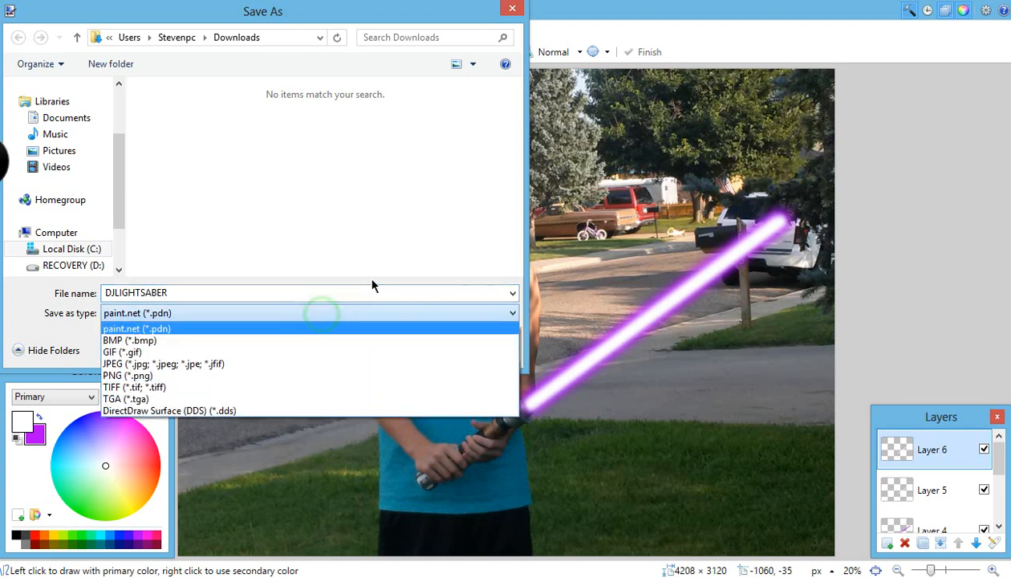
pyautogui.click(357, 363)
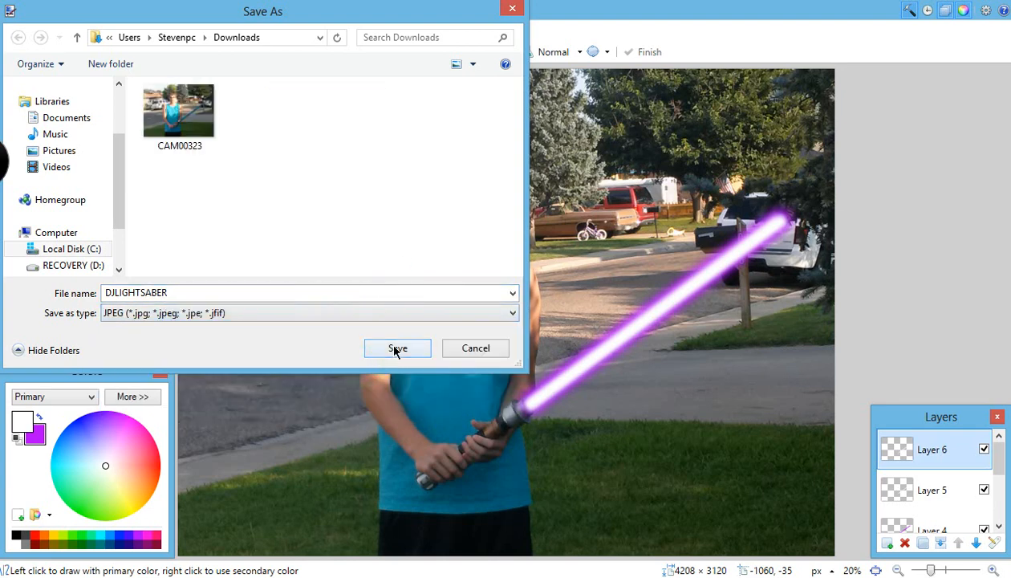
pyautogui.click(396, 350)
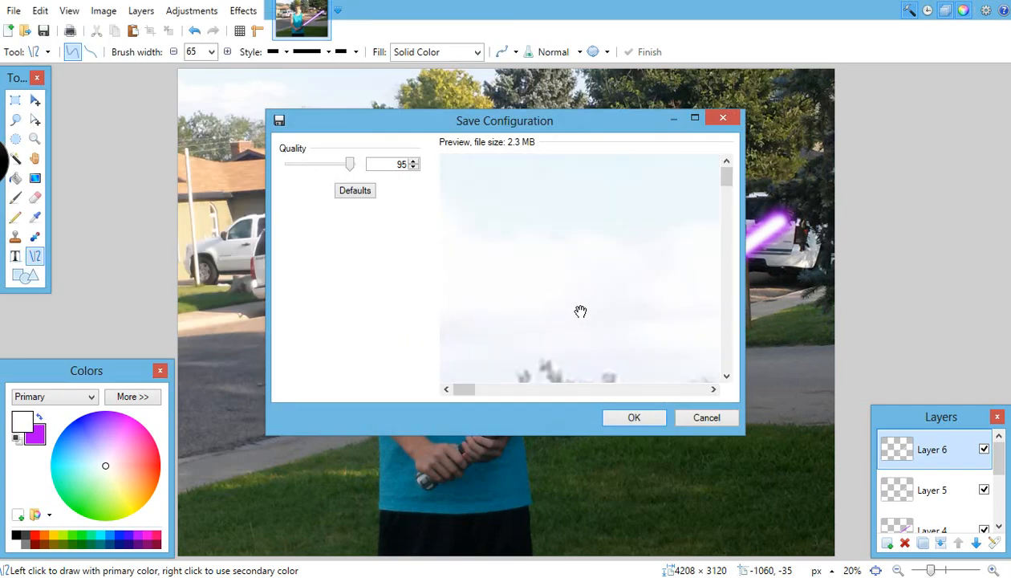
# Check the JPEG preview, accept quality 95, and flatten the image to complete the save.
pyautogui.scroll(-14, 580, 312)
pyautogui.moveTo(594, 293); pyautogui.dragTo(481, 281)
pyautogui.moveTo(601, 270); pyautogui.dragTo(531, 337)
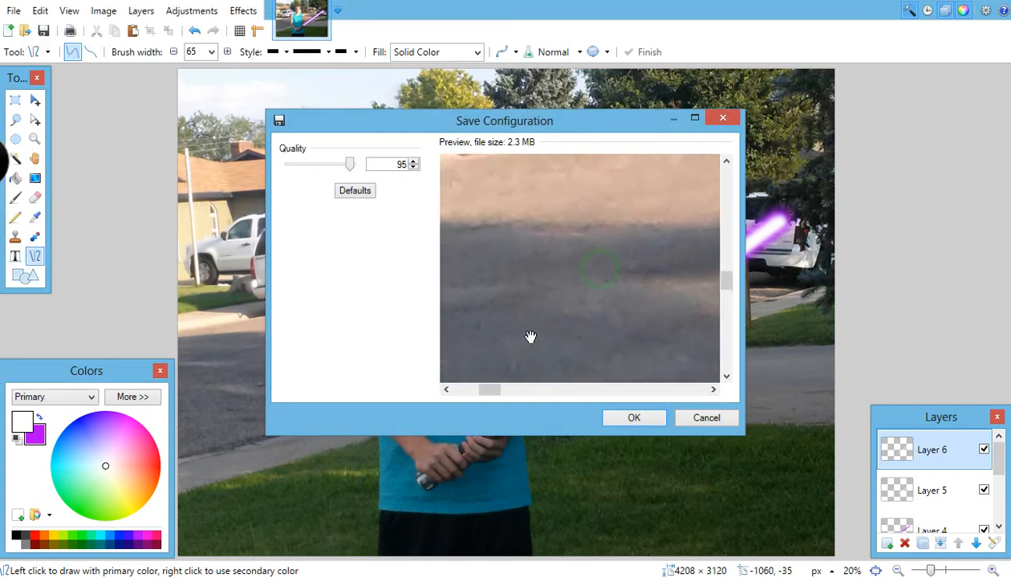
pyautogui.scroll(-5, 591, 280)
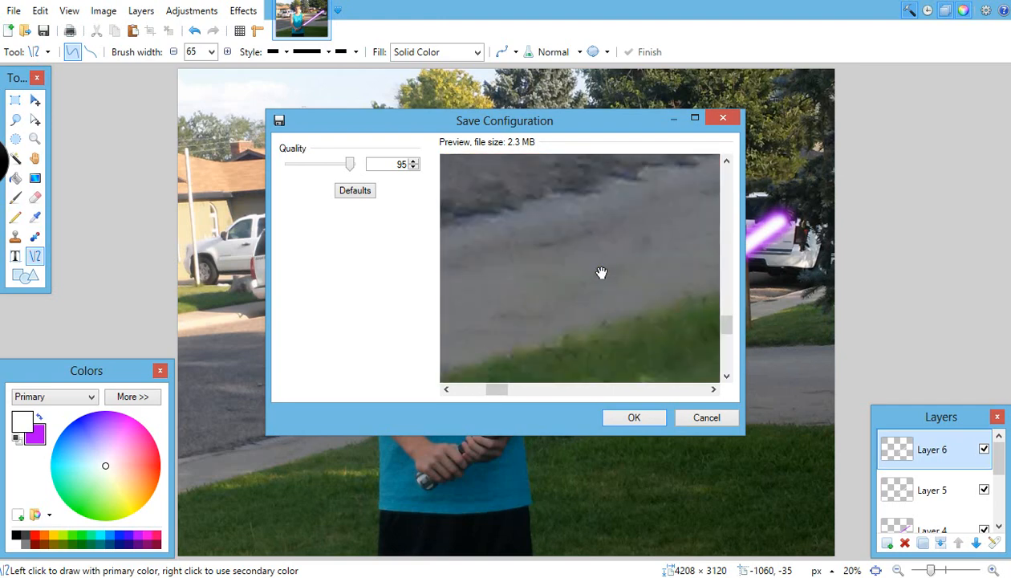
pyautogui.click(627, 421)
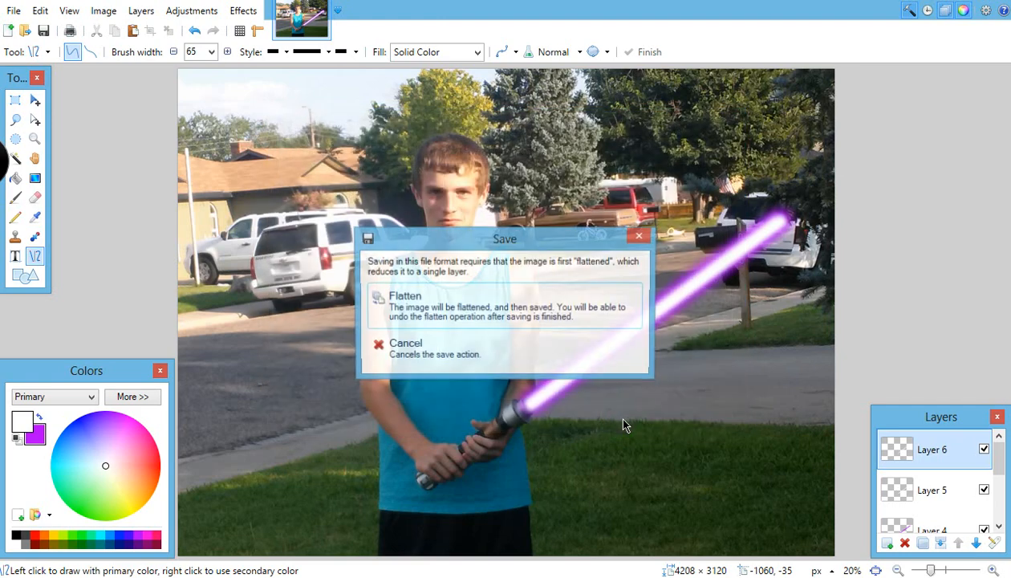
pyautogui.click(582, 302)
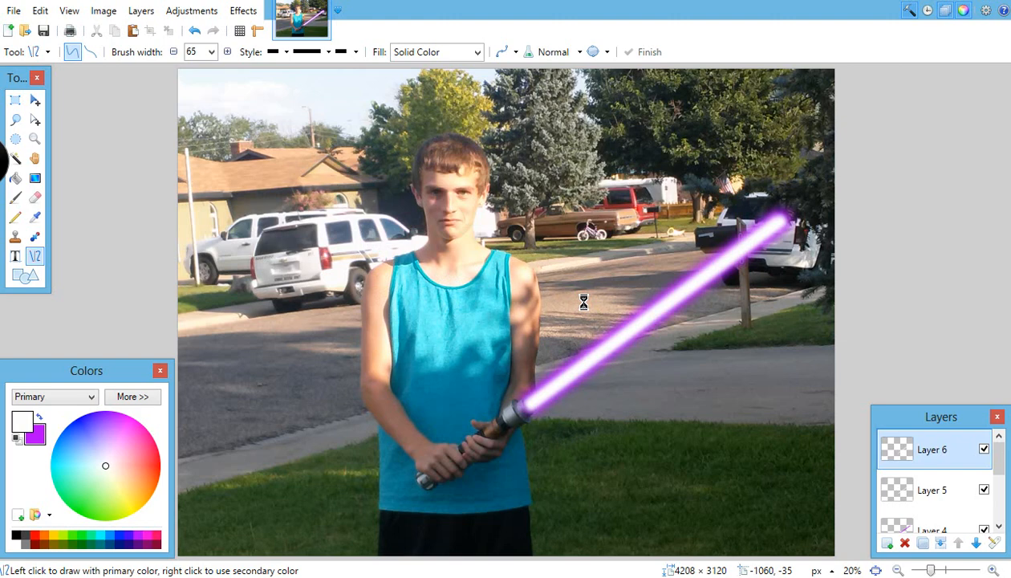